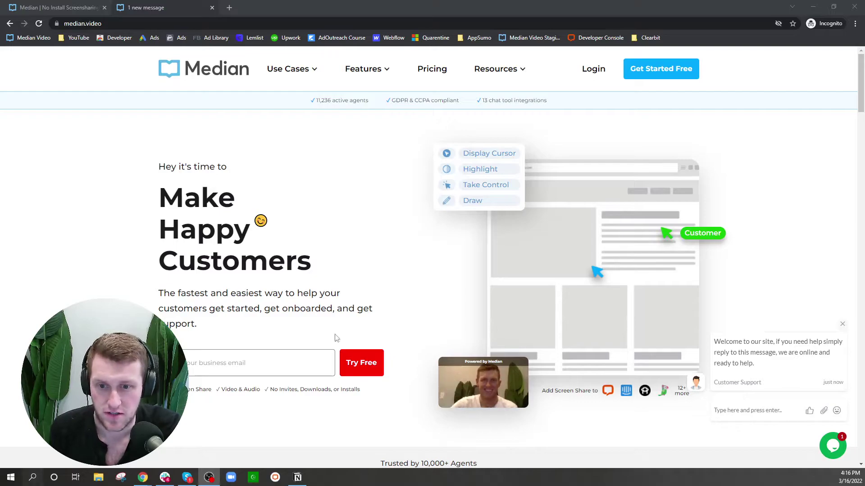
pyautogui.scroll(-3, 377, 219)
pyautogui.scroll(3, 377, 219)
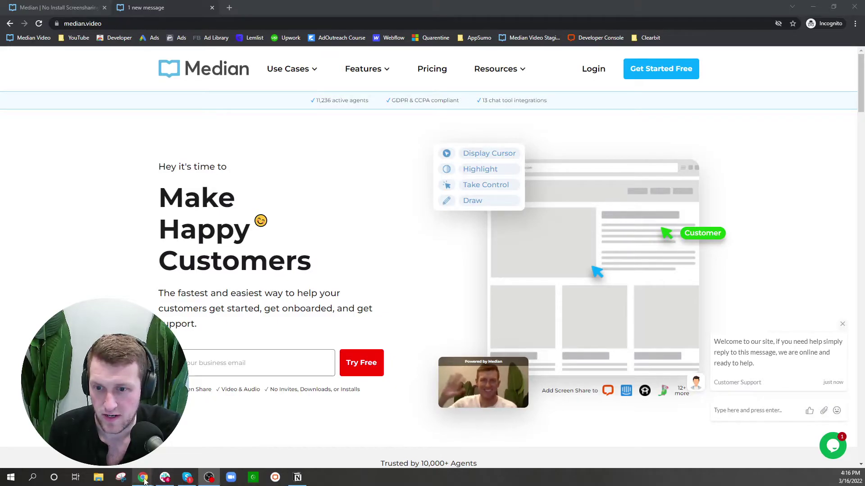
pyautogui.moveTo(143, 478)
pyautogui.click(247, 440)
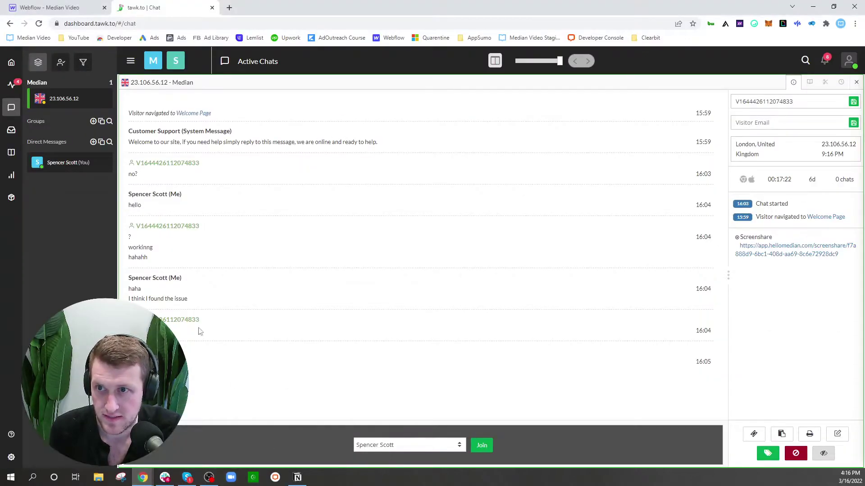
pyautogui.hotkey('ctrl', 'shift', 'Tab')
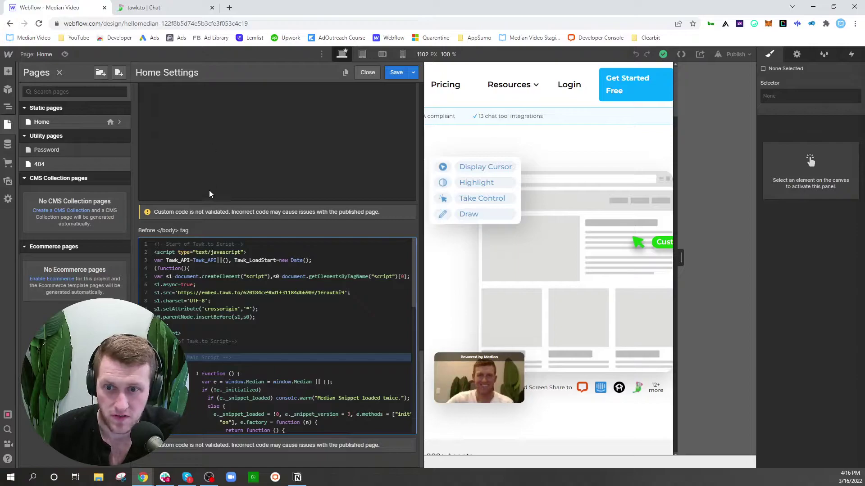
pyautogui.hotkey('ctrl', 'Home')
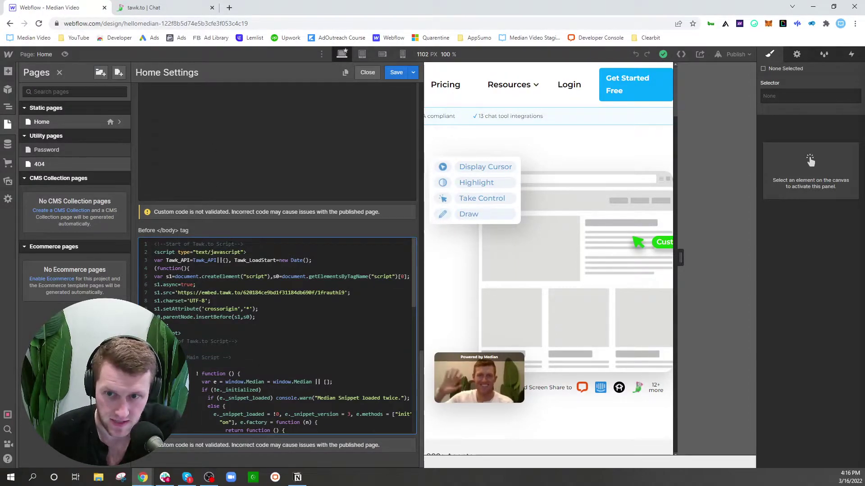
pyautogui.hotkey('shift', 'Down')
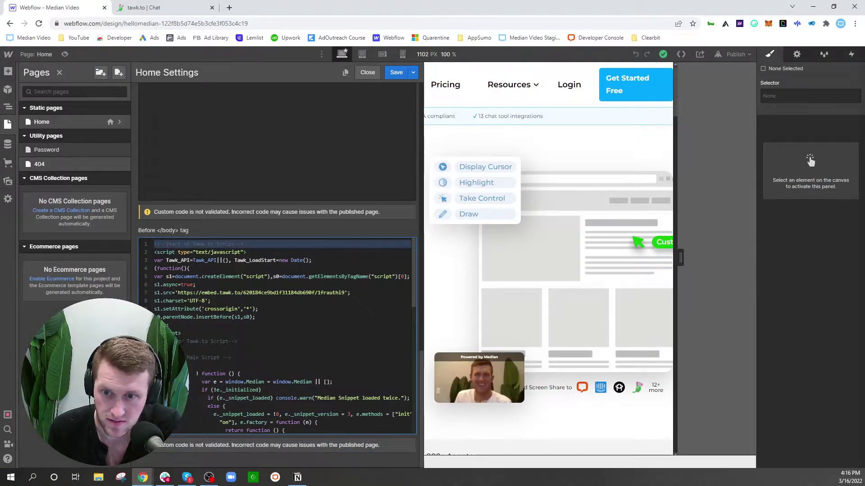
pyautogui.click(192, 359)
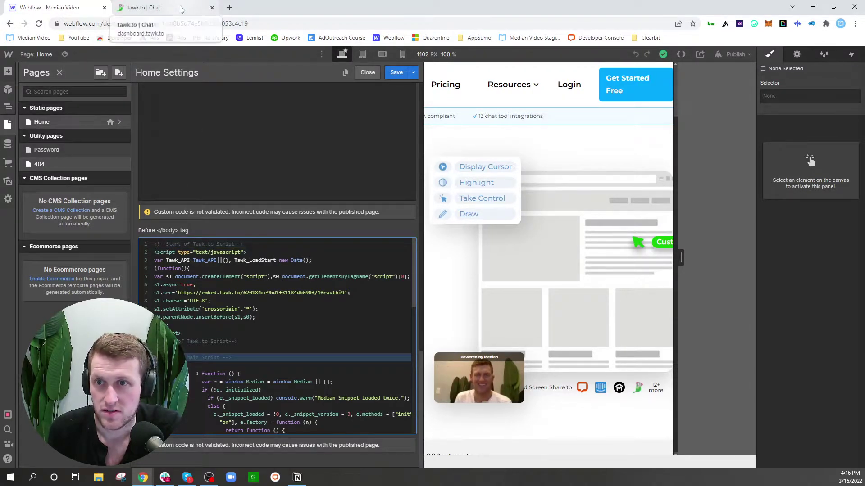
# From Monitoring, open the Wylie, United States visitor's chat and end the older London visitor's chat.
pyautogui.click(155, 8)
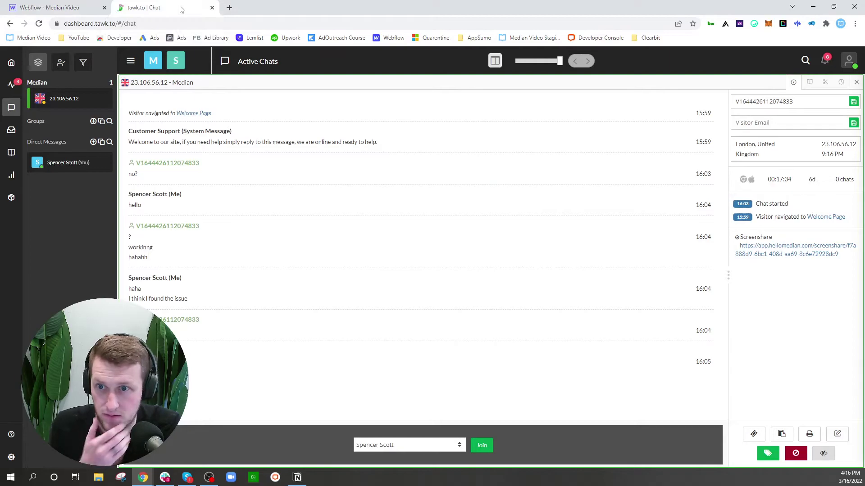
pyautogui.click(11, 83)
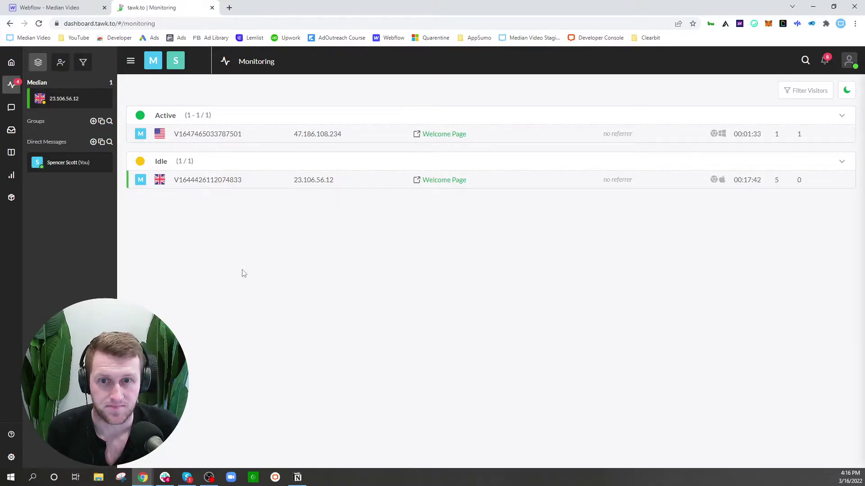
pyautogui.moveTo(275, 134)
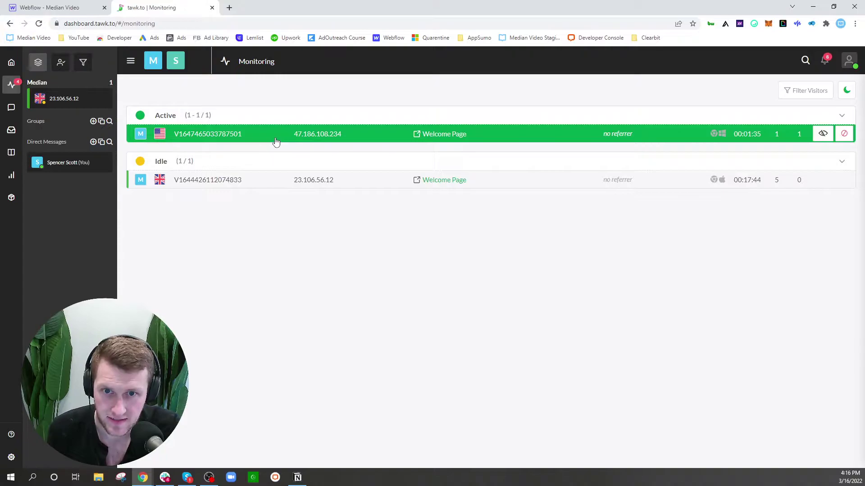
pyautogui.click(228, 134)
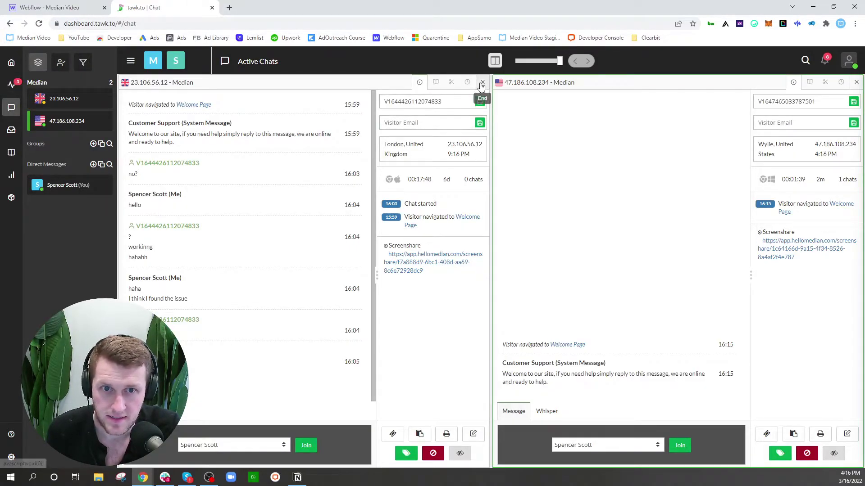
pyautogui.click(483, 81)
pyautogui.click(857, 83)
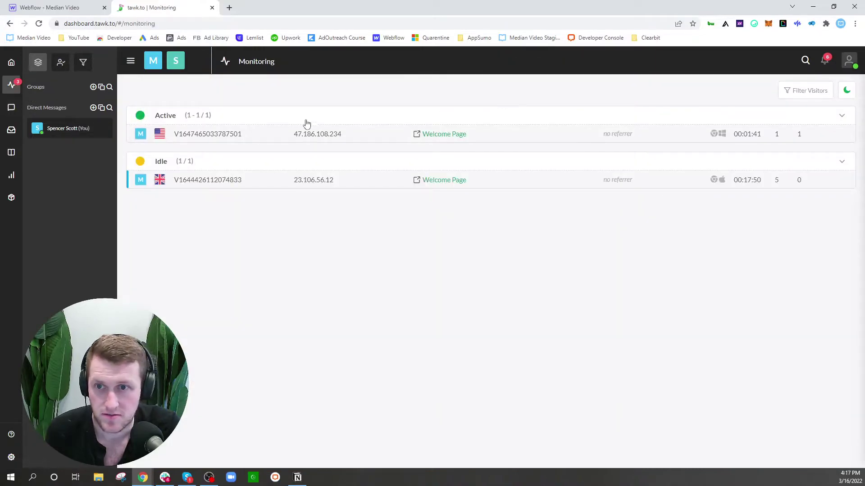
# Join the Wylie visitor's chat, send a reply, and bring up the Screenshare link's options.
pyautogui.click(213, 135)
pyautogui.click(481, 444)
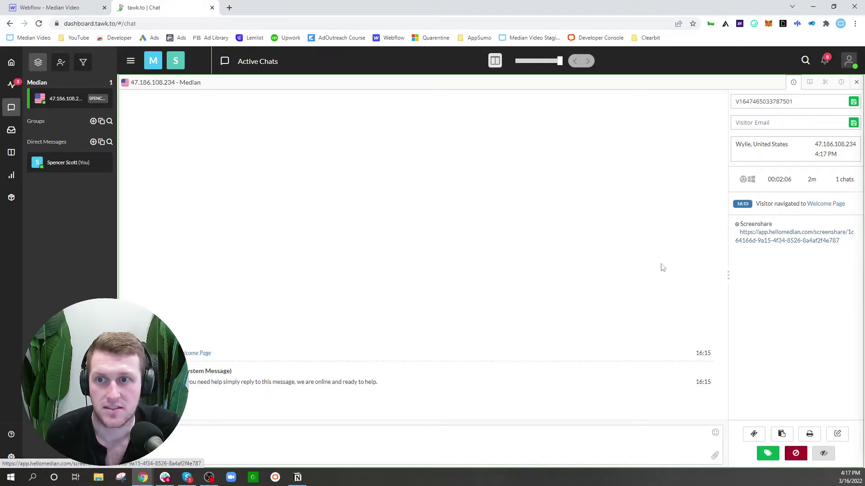
pyautogui.click(262, 434)
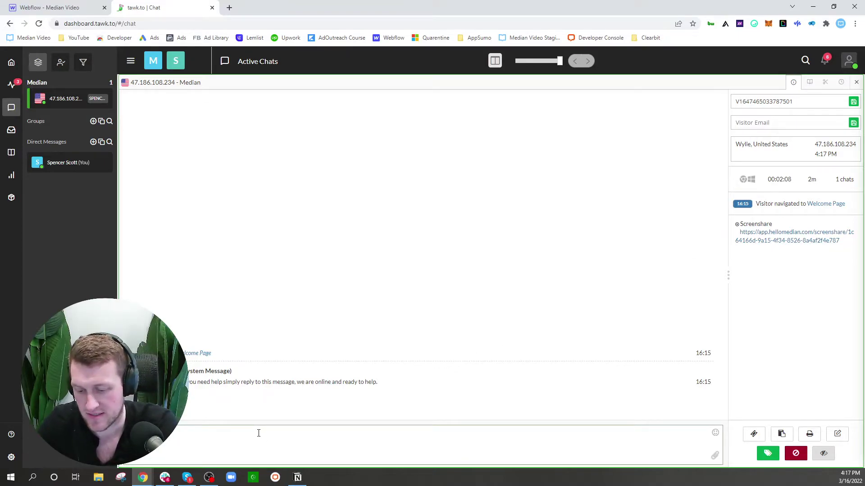
pyautogui.press('Return')
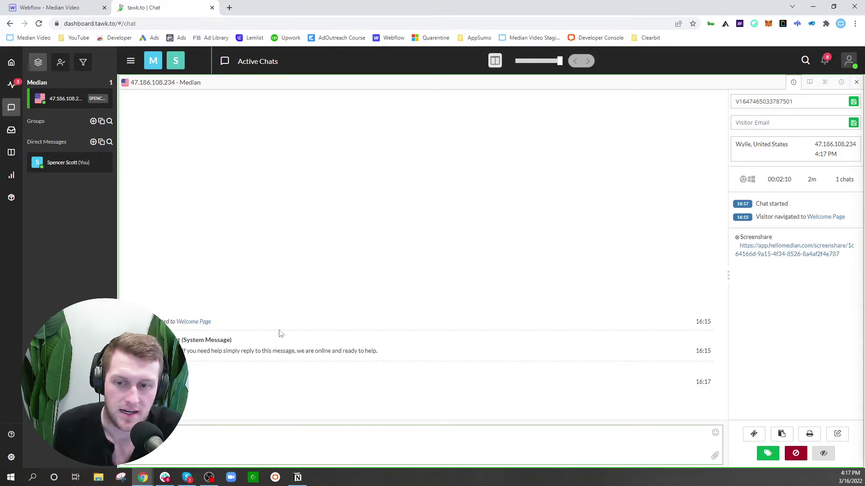
pyautogui.rightClick(768, 252)
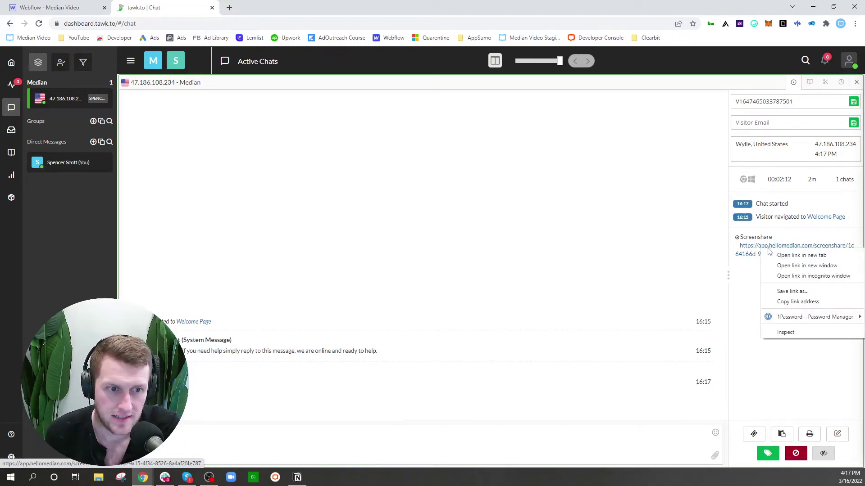
# Open the screenshare incognito, enable Display Cursor and Draw, and mark beside 'Make Happy Customers'.
pyautogui.click(781, 276)
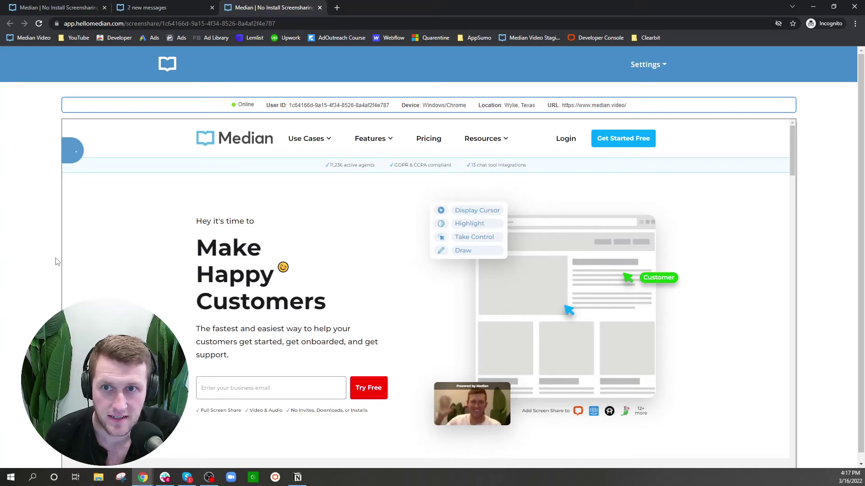
pyautogui.click(72, 148)
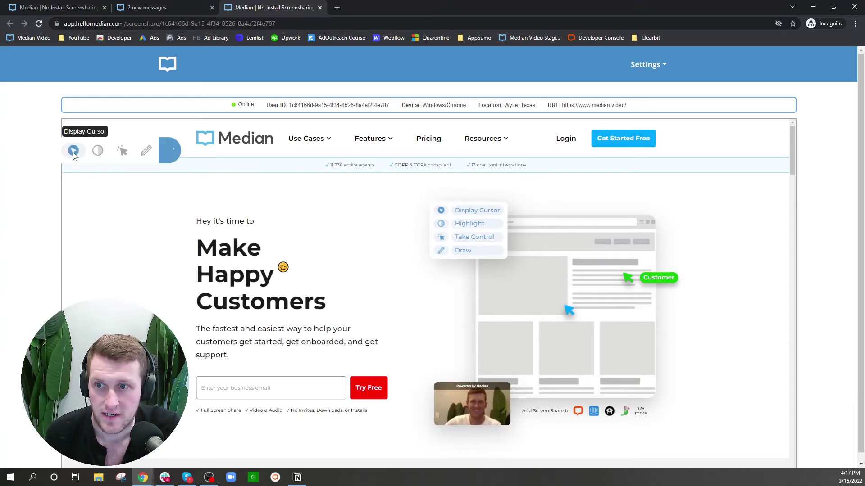
pyautogui.click(74, 151)
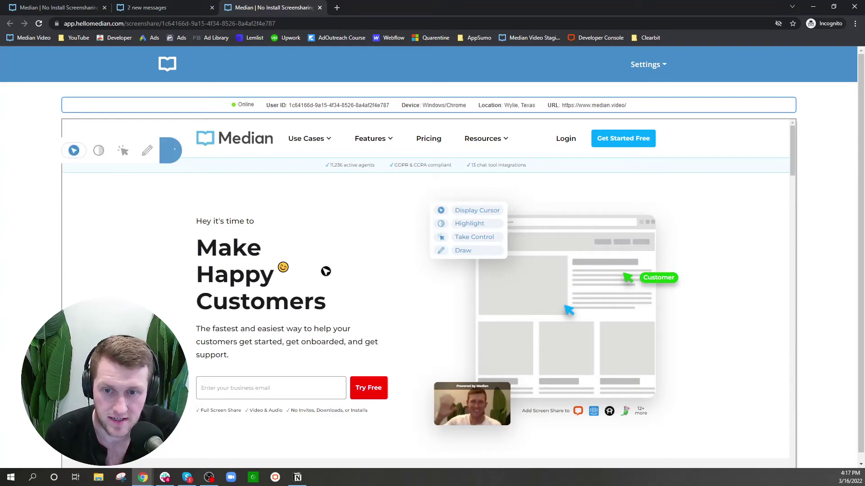
pyautogui.scroll(-2, 281, 262)
pyautogui.scroll(-3, 279, 260)
pyautogui.scroll(-3, 279, 259)
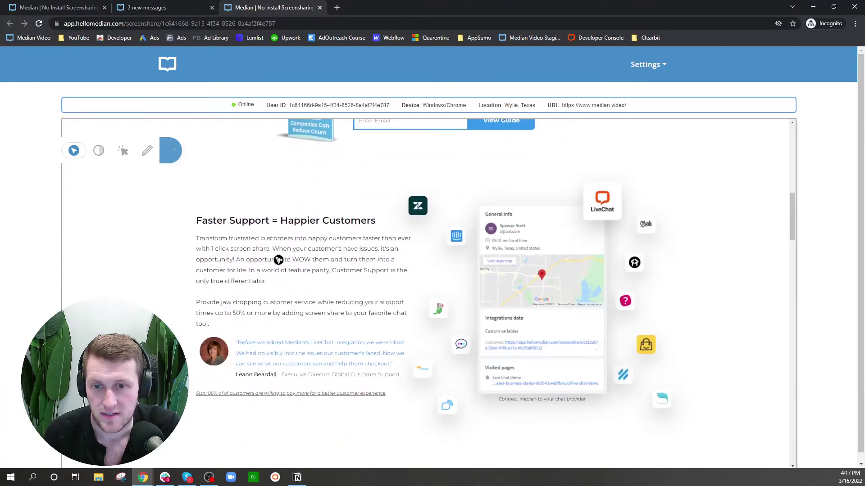
pyautogui.scroll(-3, 279, 261)
pyautogui.scroll(8, 278, 261)
pyautogui.scroll(2, 266, 245)
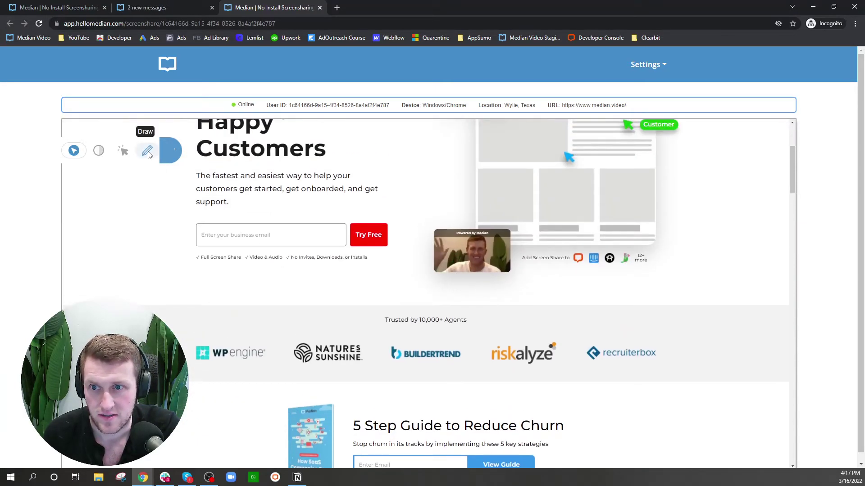
pyautogui.scroll(2, 305, 240)
pyautogui.moveTo(343, 236)
pyautogui.mouseDown()
pyautogui.moveTo(343, 261)
pyautogui.moveTo(368, 265)
pyautogui.mouseUp()
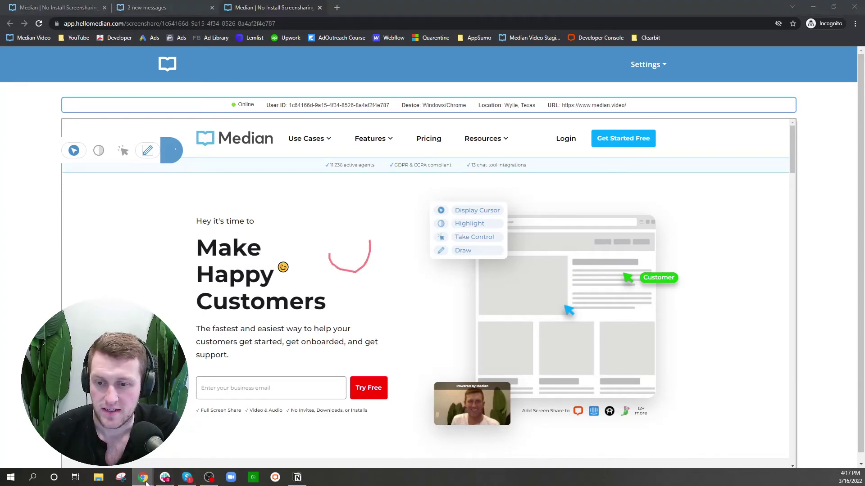
# Bring the tawk.to Chat window back to the front from the Chrome taskbar icon.
pyautogui.moveTo(142, 478)
pyautogui.click(256, 453)
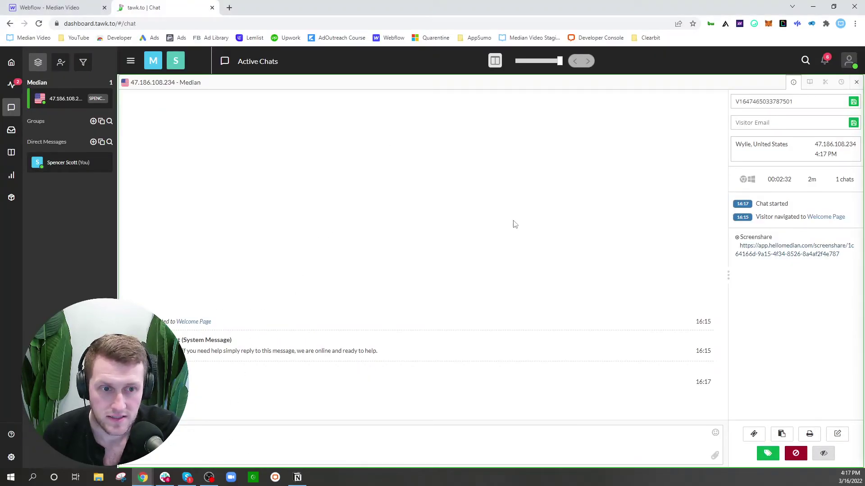